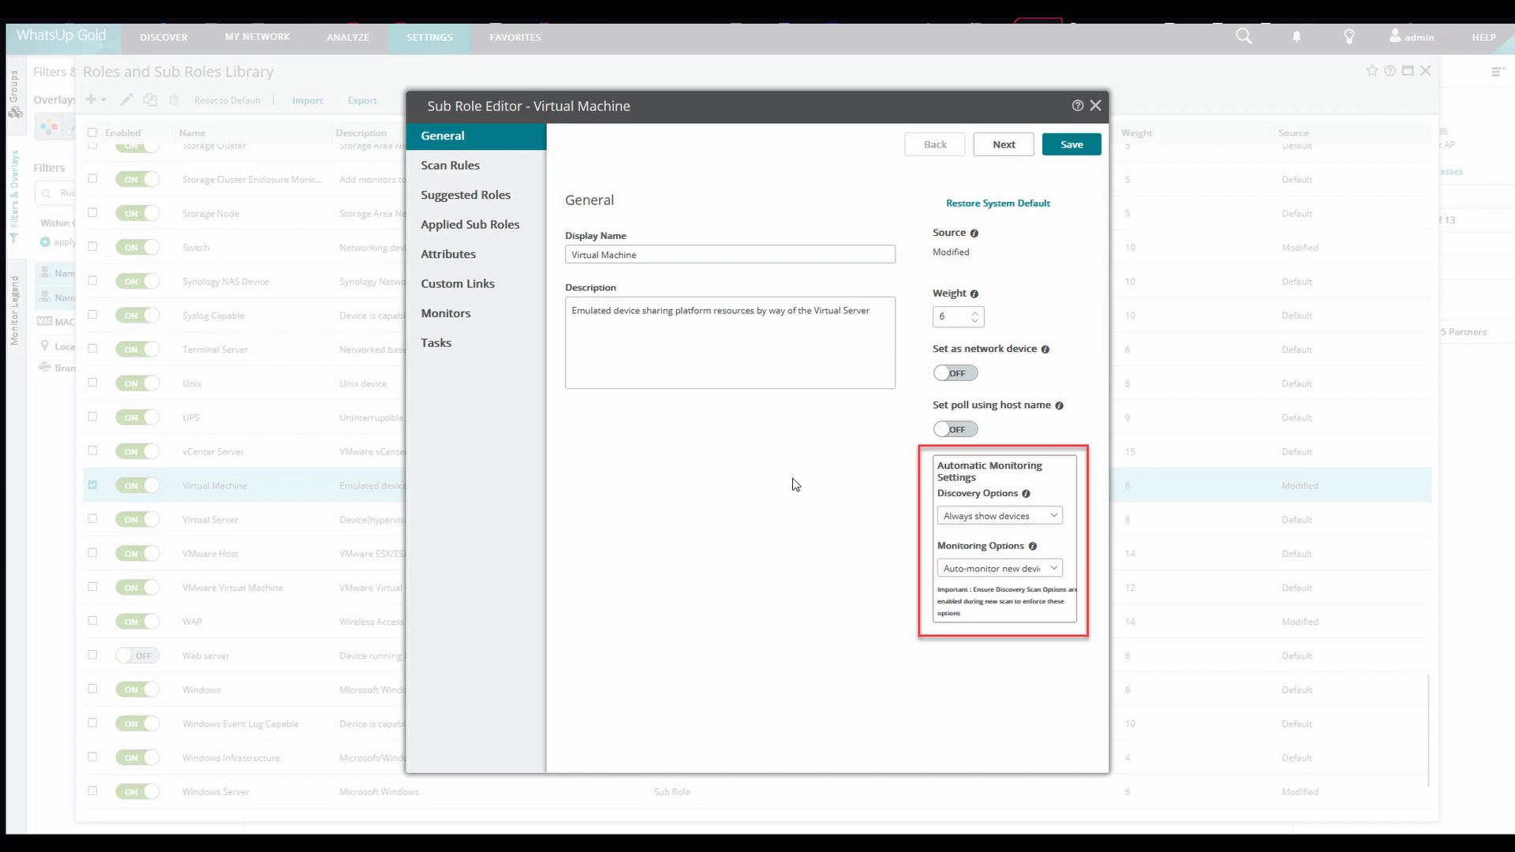
Review the available Discovery Options and Monitoring Options for the Virtual Machine sub role
{"action": "left_click", "coordinate": [1054, 516]}
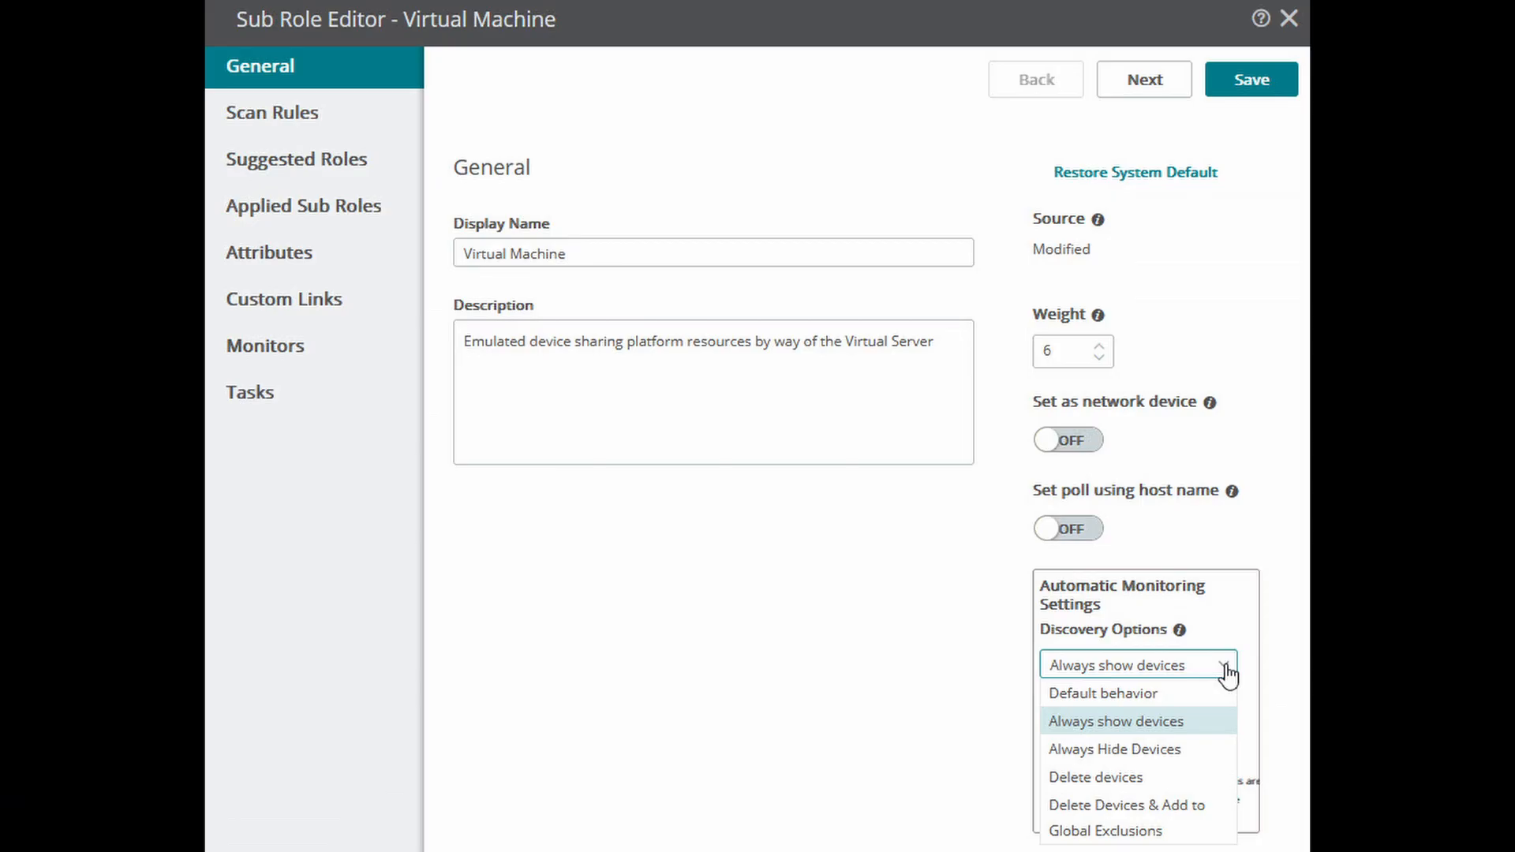
{"action": "left_click", "coordinate": [1132, 605]}
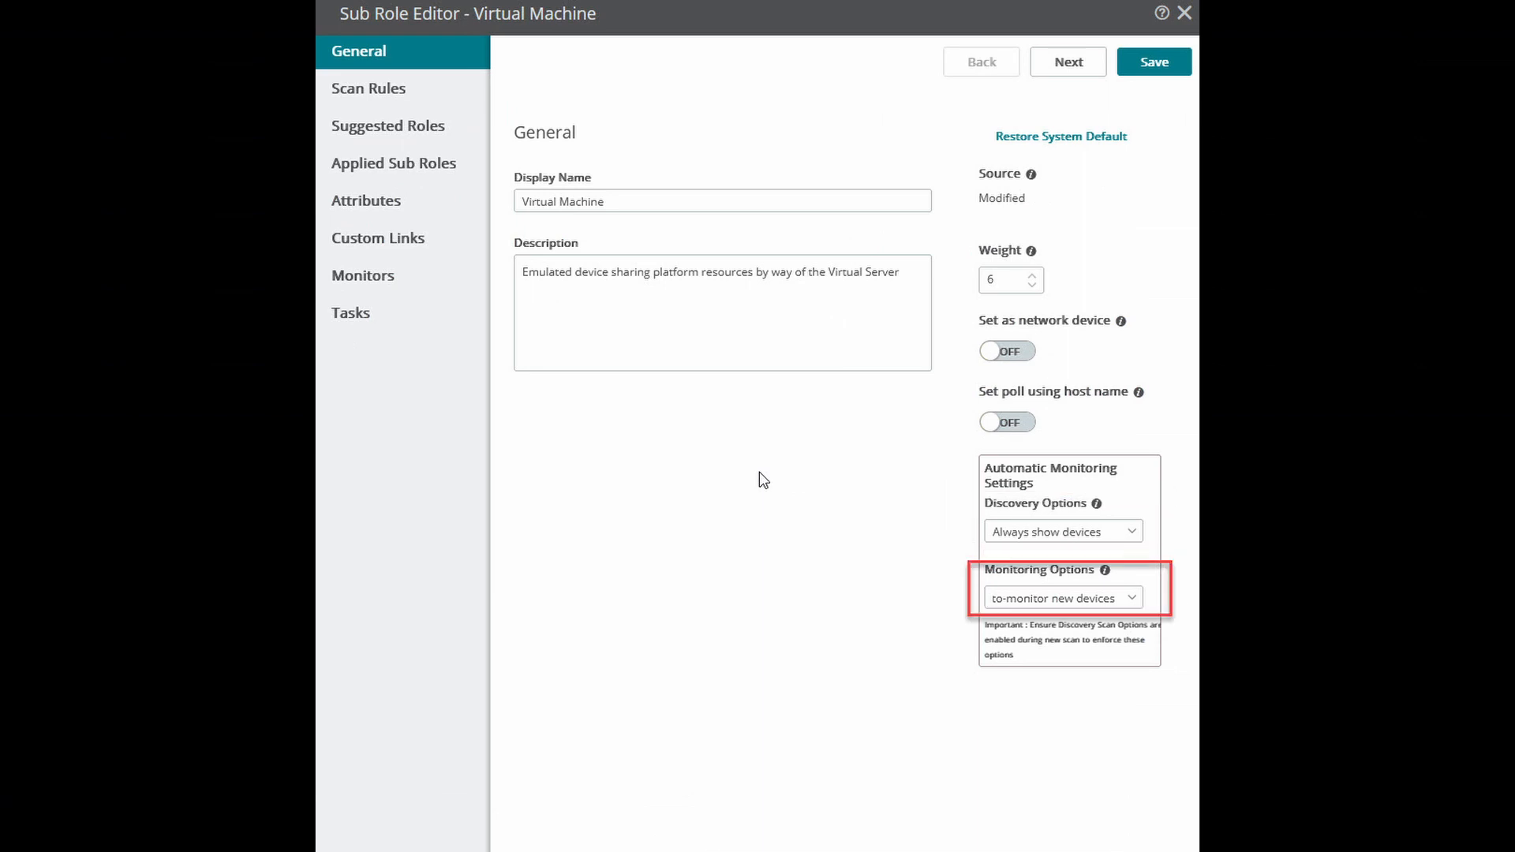
{"action": "left_click", "coordinate": [1134, 533]}
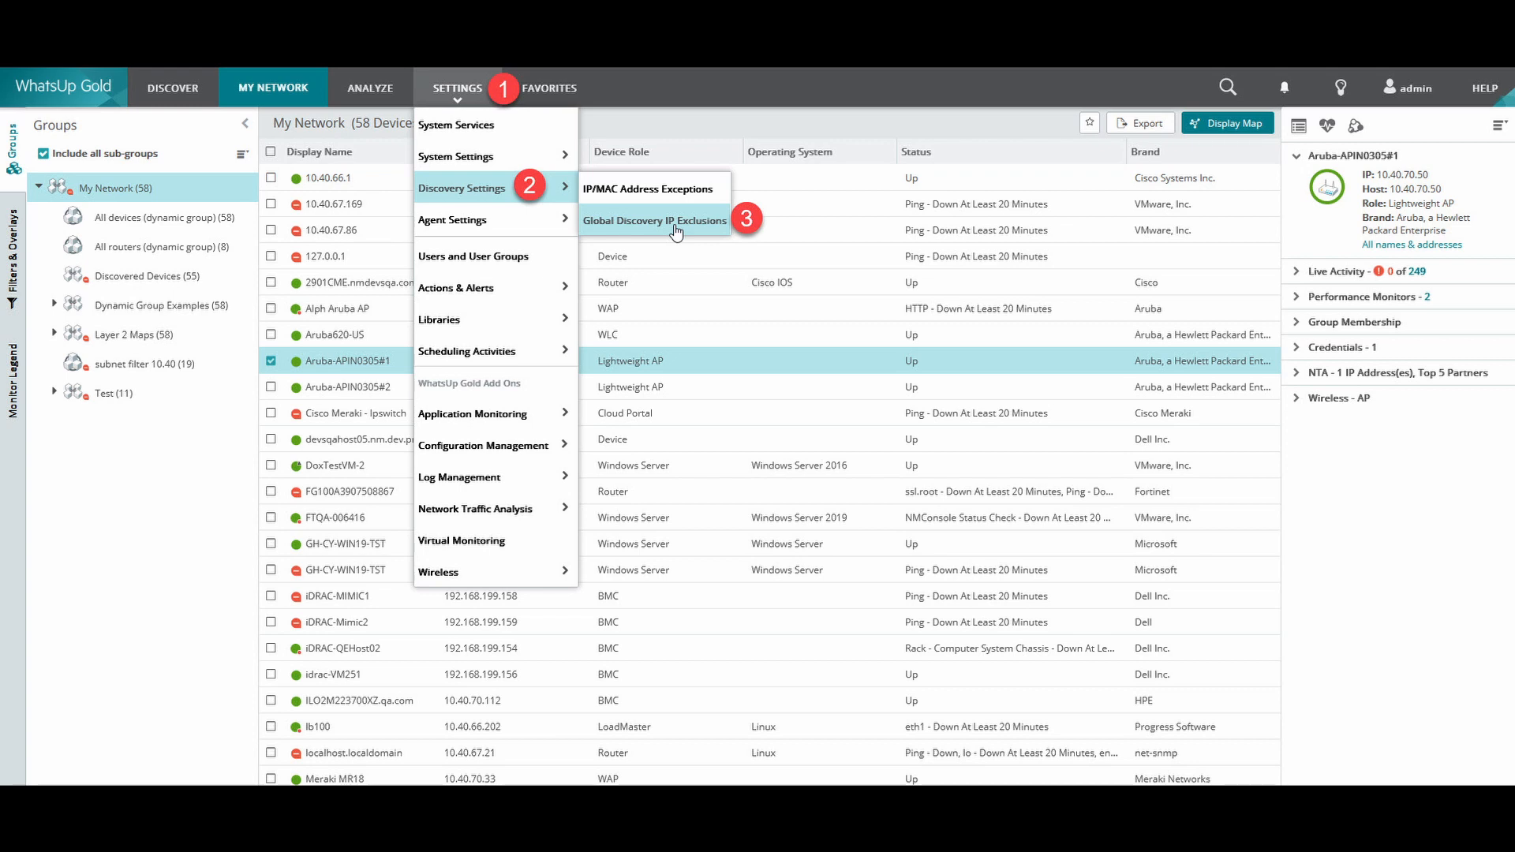
Open the Global Discovery IP Exclusions settings
{"action": "left_click", "coordinate": [674, 226]}
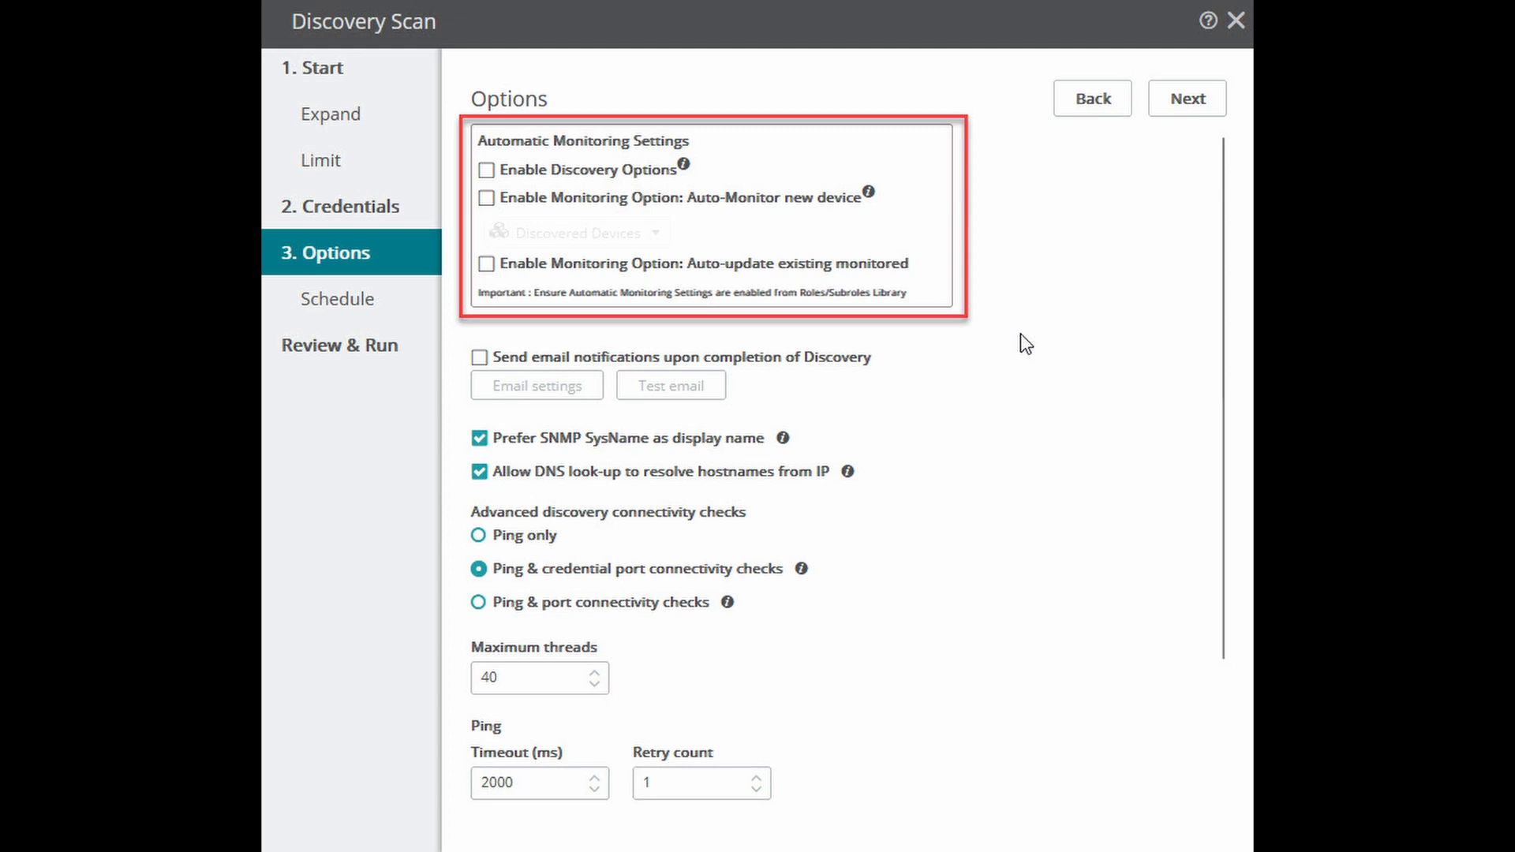
Enable Discovery Options and Auto-Monitor new device in the discovery scan's automatic monitoring settings
{"action": "left_click", "coordinate": [486, 170]}
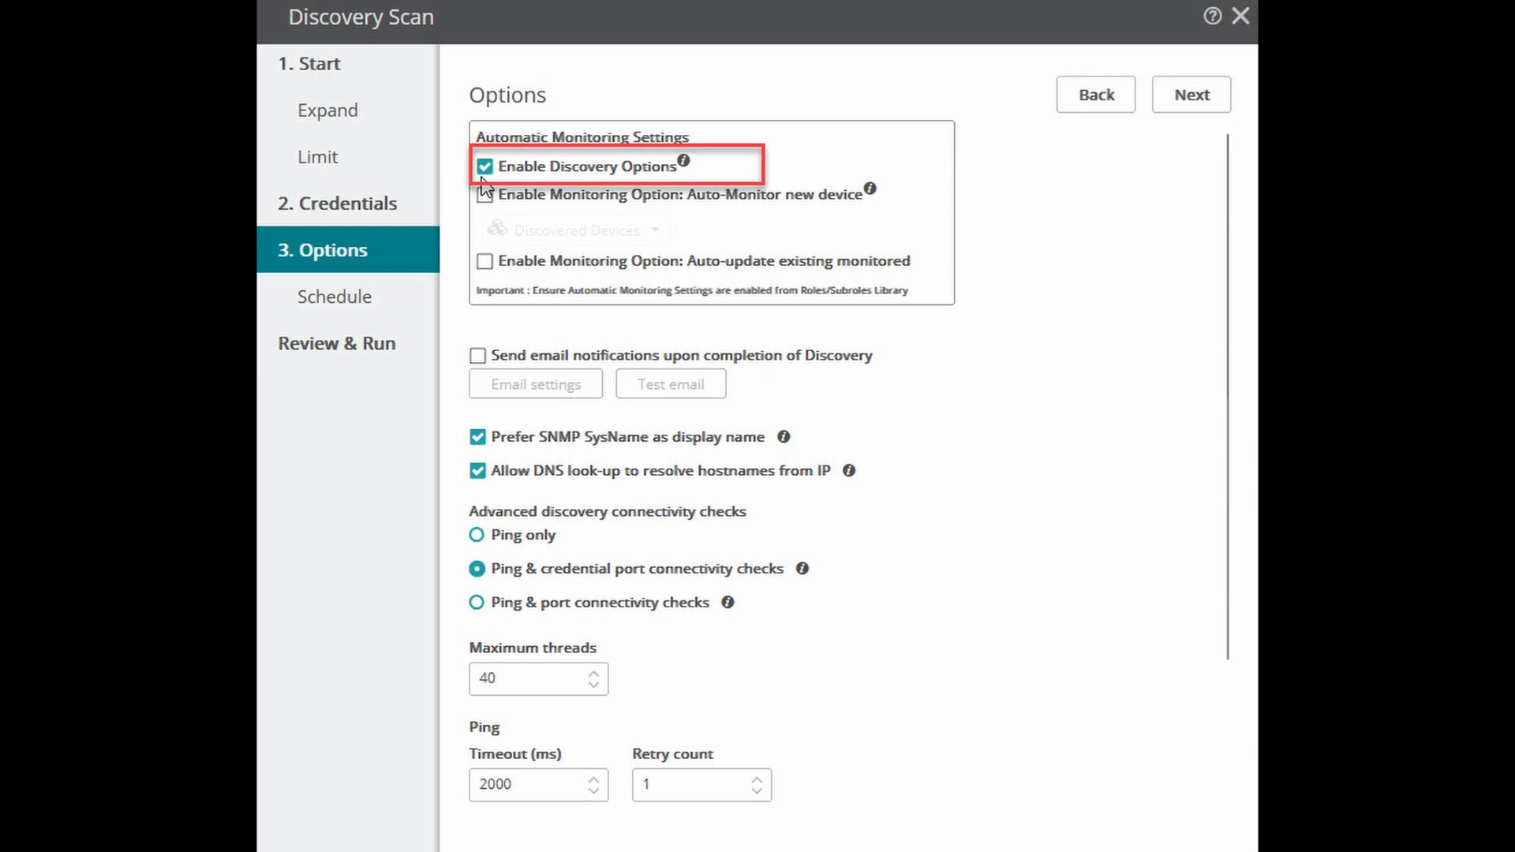
{"action": "left_click", "coordinate": [484, 194]}
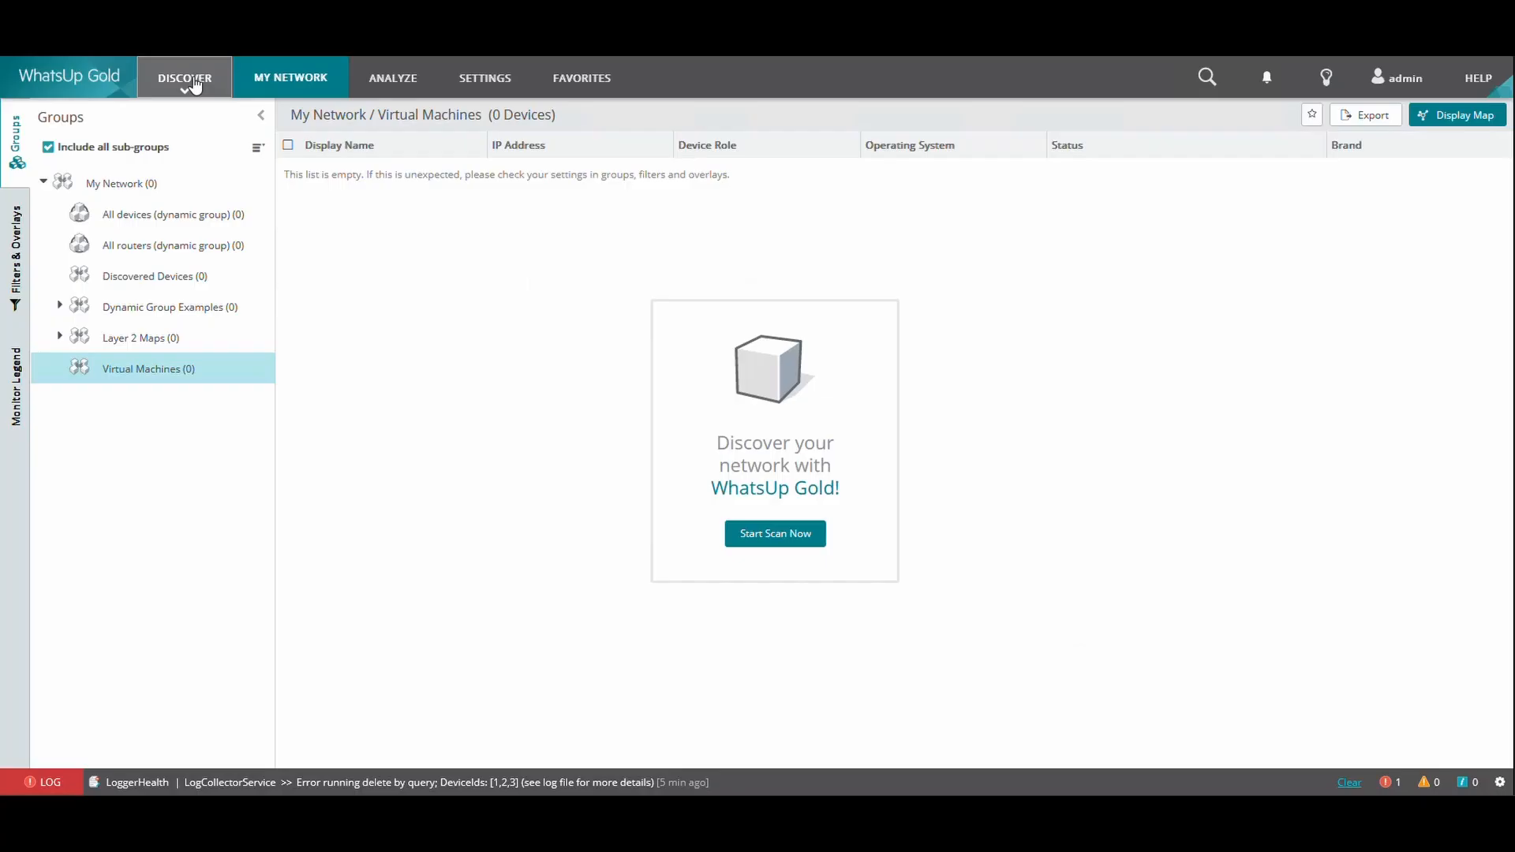
Start a new discovery scan from 10.40.70.101 and exclude wireless infrastructure and storage devices, keeping only the virtualization environment expansion
{"action": "left_click", "coordinate": [193, 81]}
{"action": "left_click", "coordinate": [190, 150]}
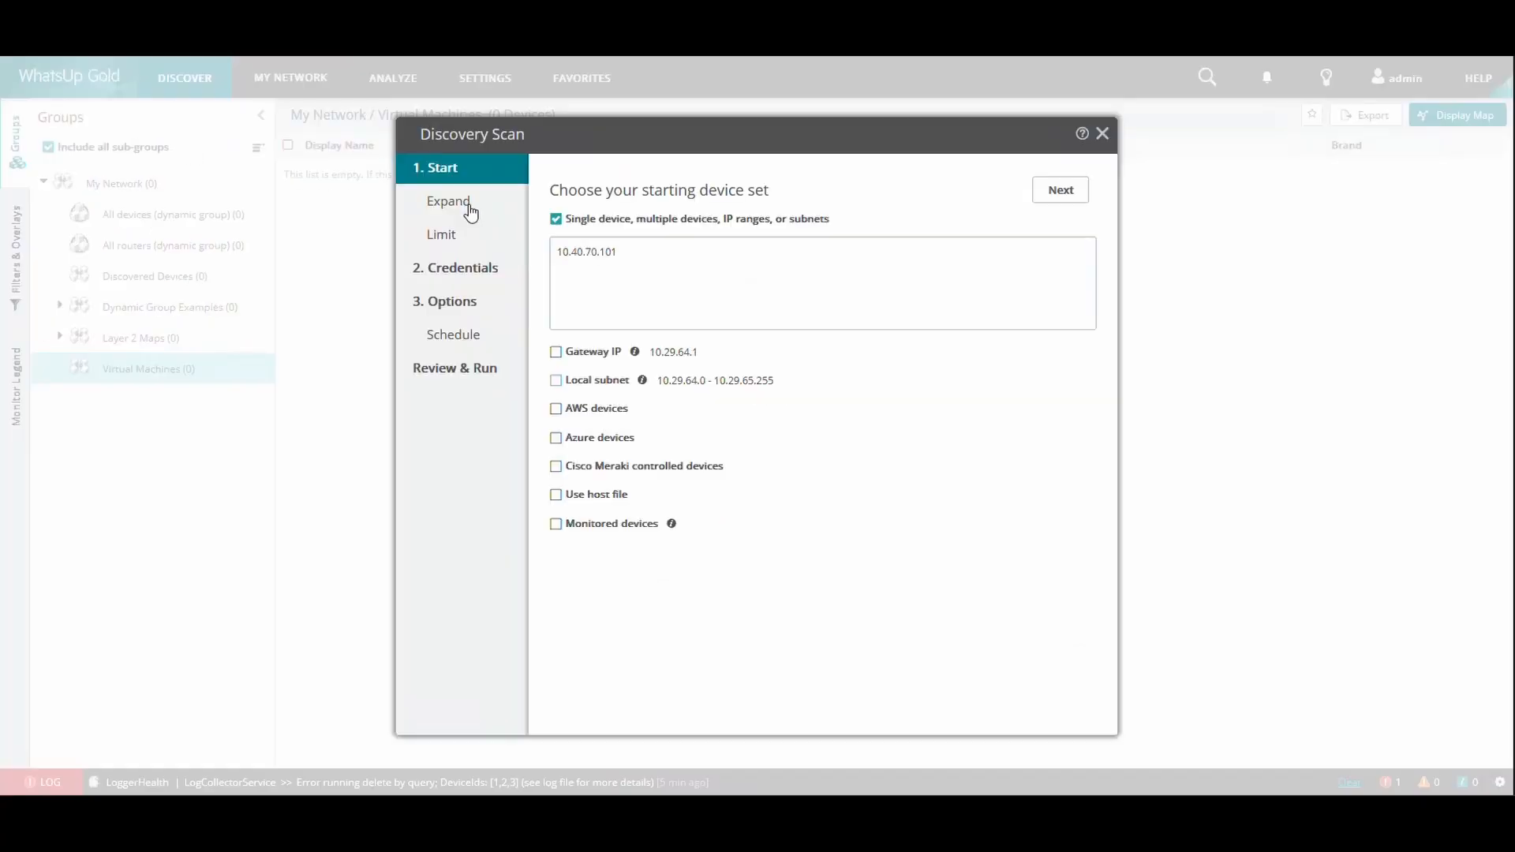
{"action": "left_click", "coordinate": [449, 202]}
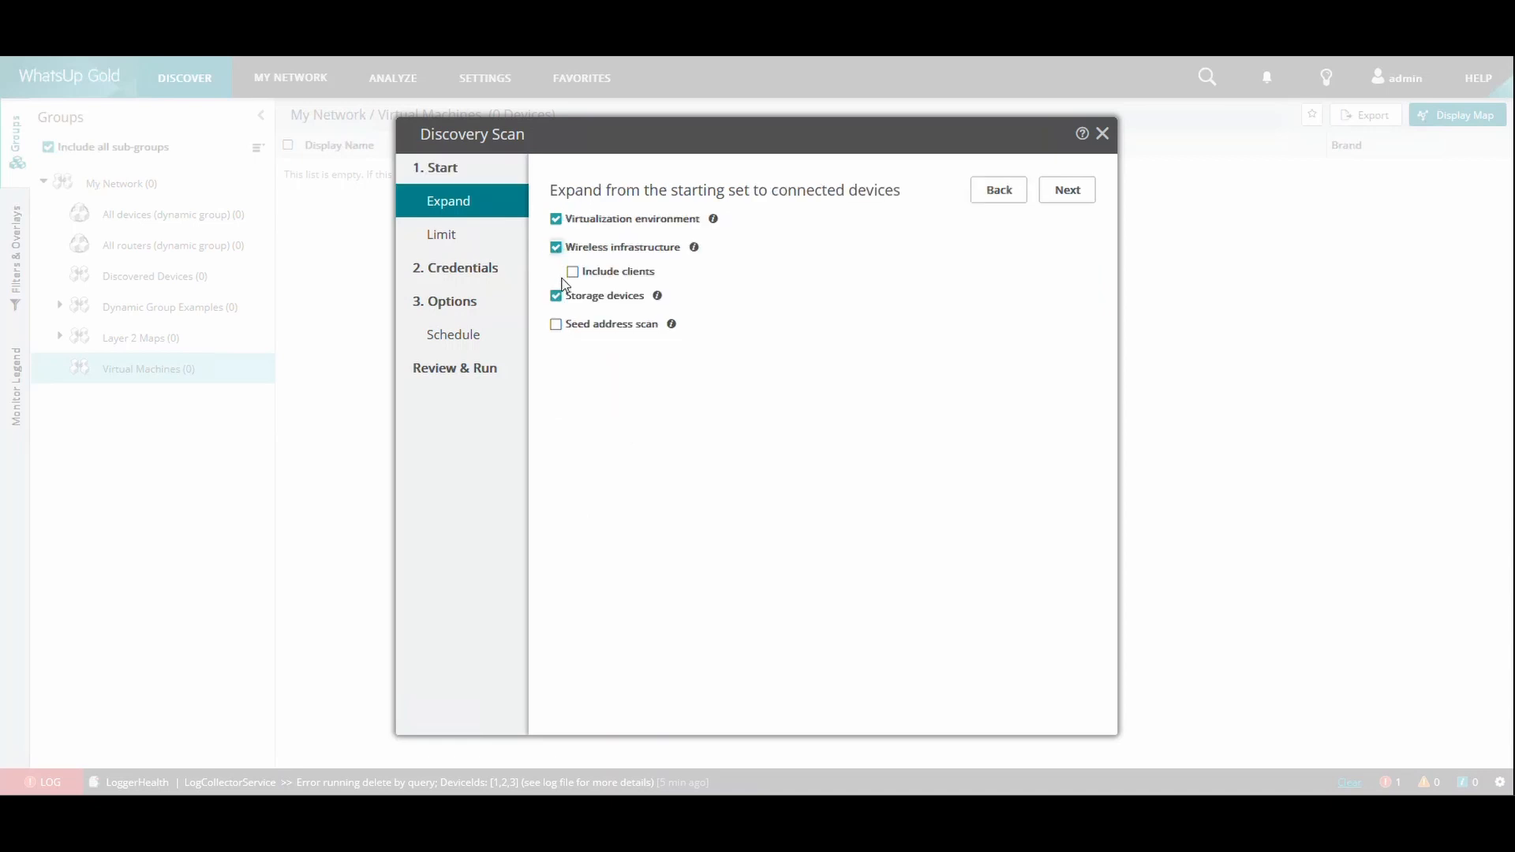
{"action": "left_click", "coordinate": [556, 247]}
{"action": "left_click", "coordinate": [555, 275]}
Turn off use of all current and future credentials and select only the QA VMWare credential for the scan
{"action": "left_click", "coordinate": [466, 241]}
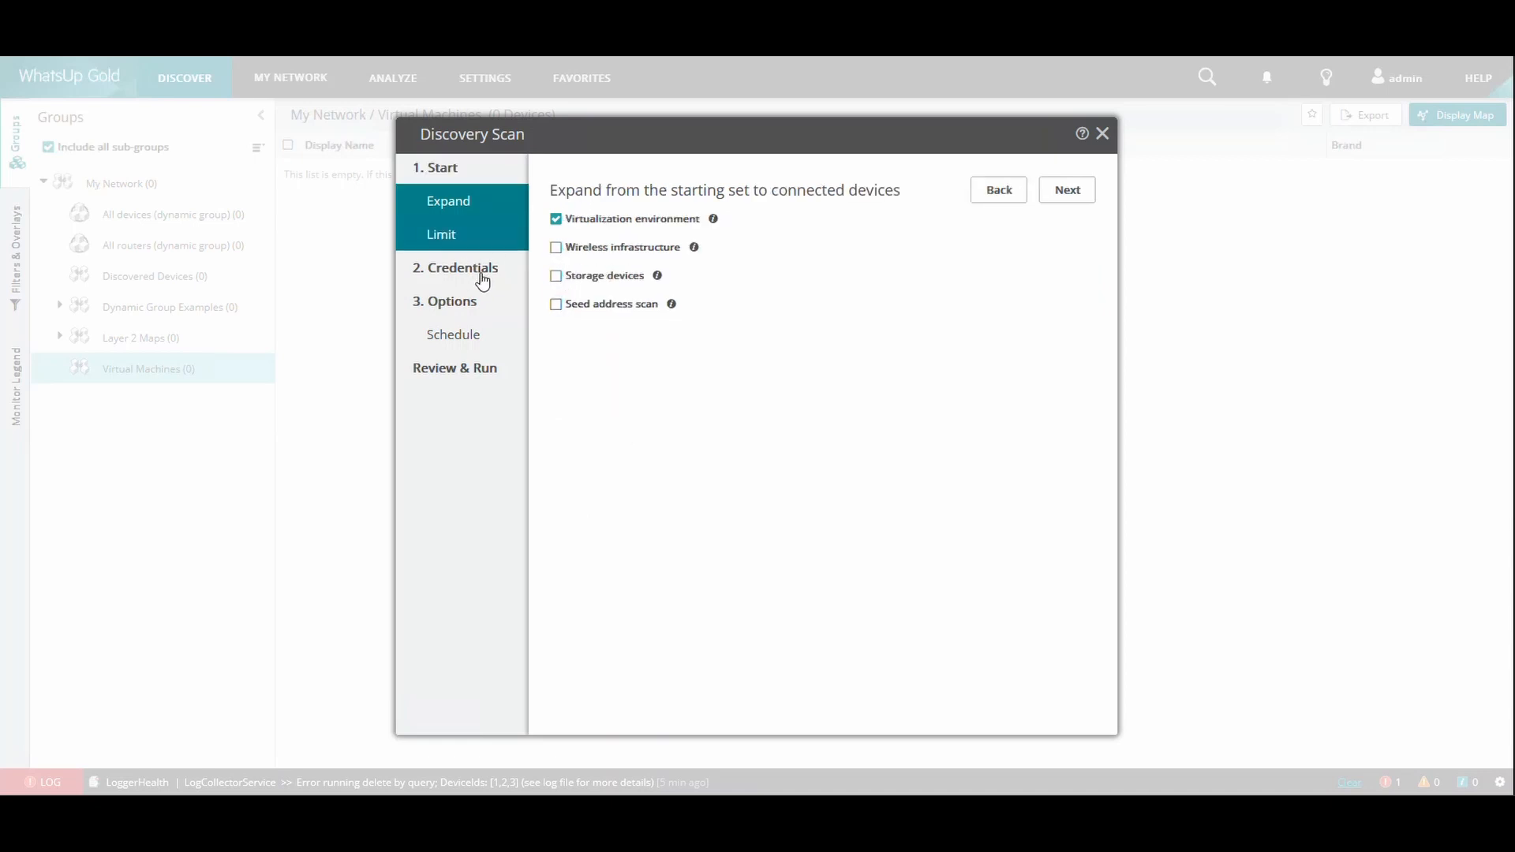
{"action": "left_click", "coordinate": [483, 277]}
{"action": "left_click", "coordinate": [556, 218]}
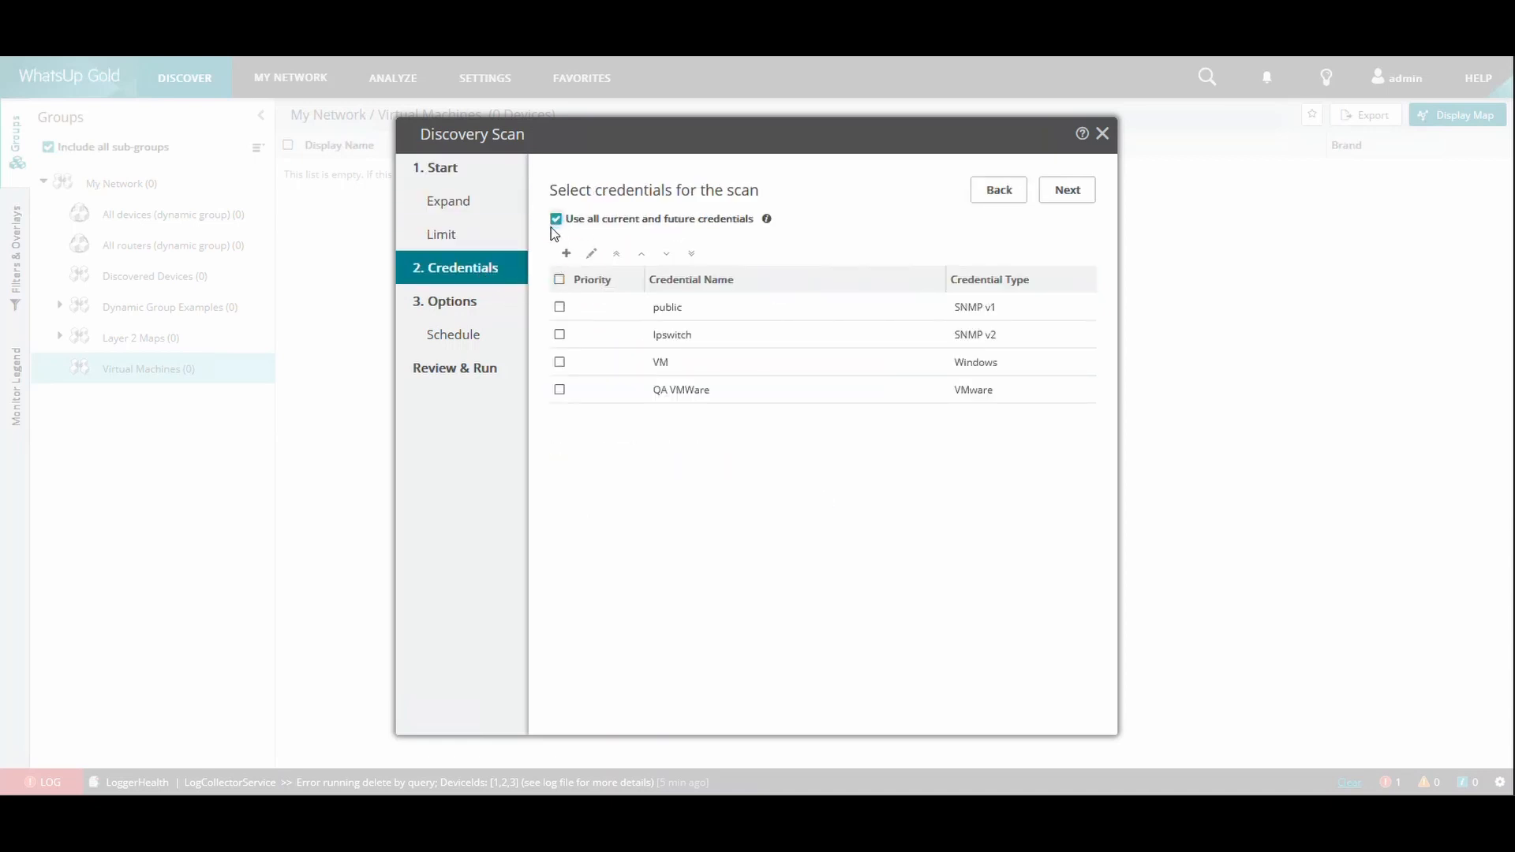
{"action": "left_click", "coordinate": [555, 218]}
{"action": "left_click", "coordinate": [559, 388]}
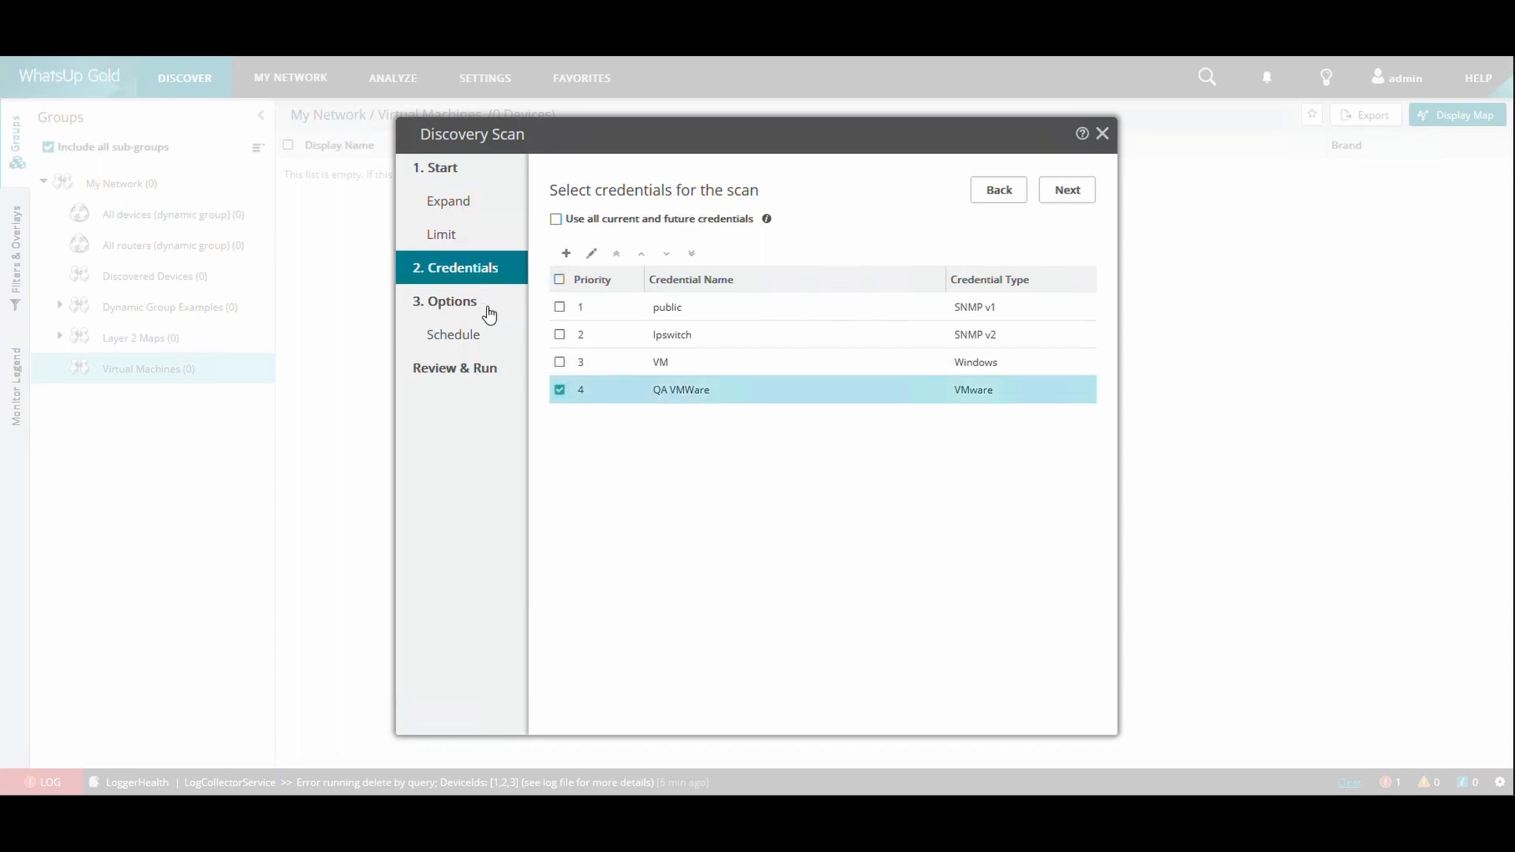
Enable Discovery Options and the Auto-Monitor new device option for this virtual environment scan
{"action": "left_click", "coordinate": [489, 313]}
{"action": "left_click", "coordinate": [560, 242]}
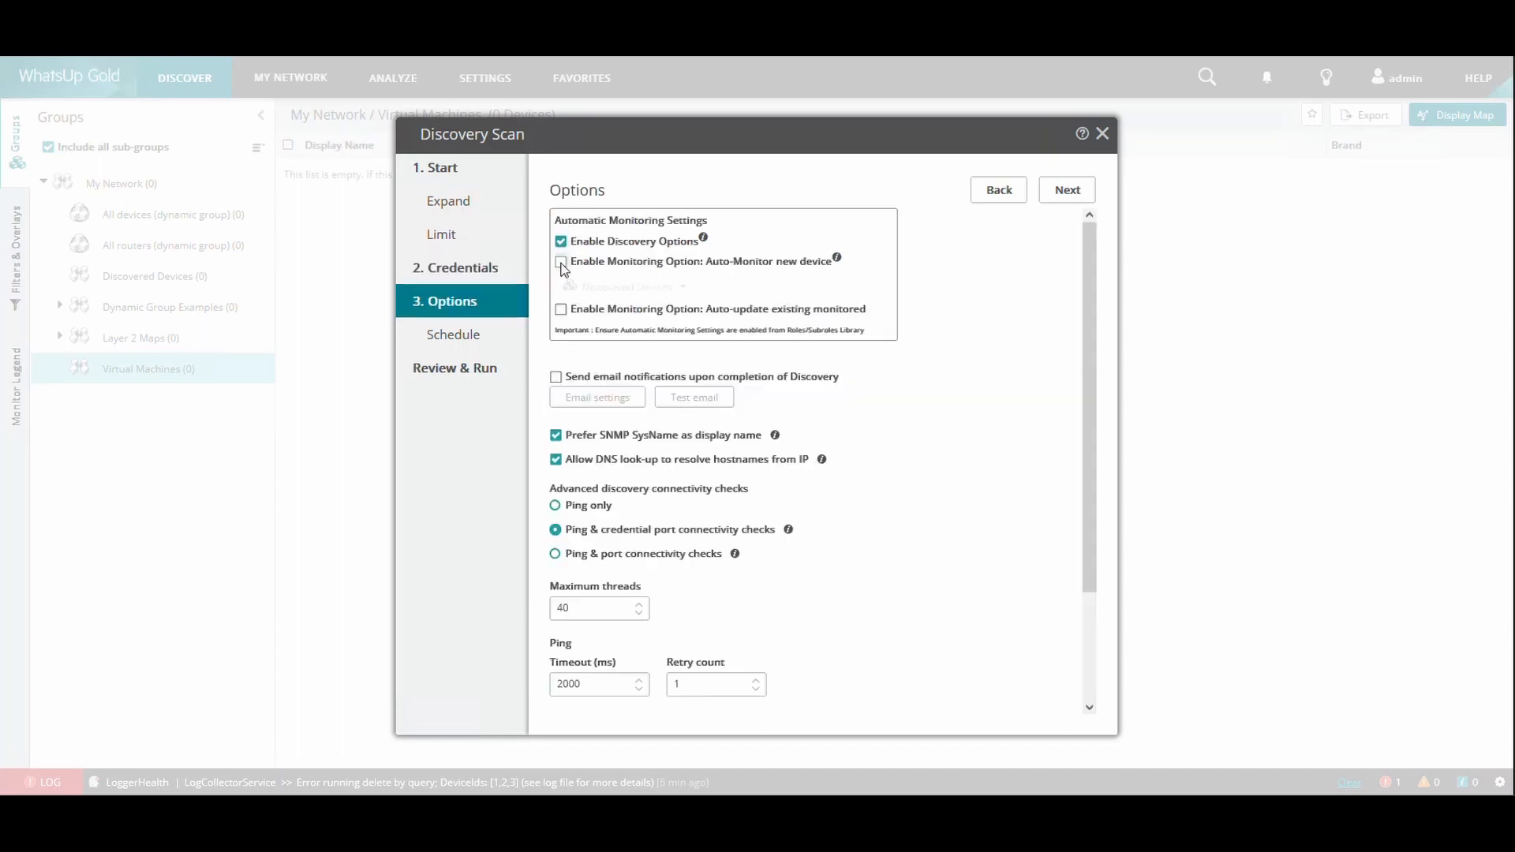
{"action": "left_click", "coordinate": [561, 262]}
Set Virtual Machines as the group for auto-monitored devices and enable auto-update of existing monitored devices
{"action": "left_click", "coordinate": [675, 289]}
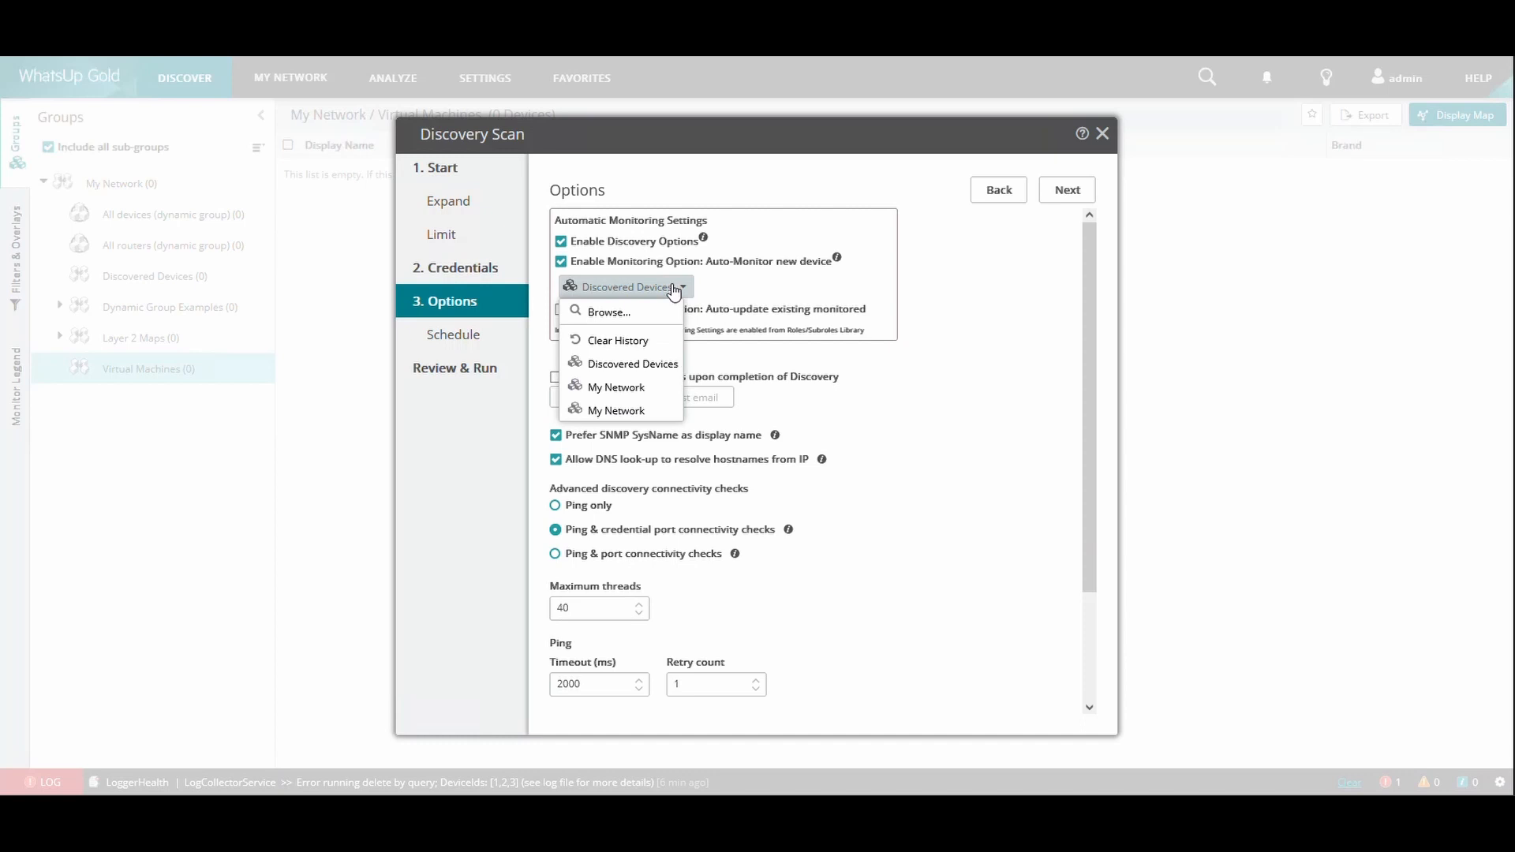
{"action": "left_click", "coordinate": [623, 312]}
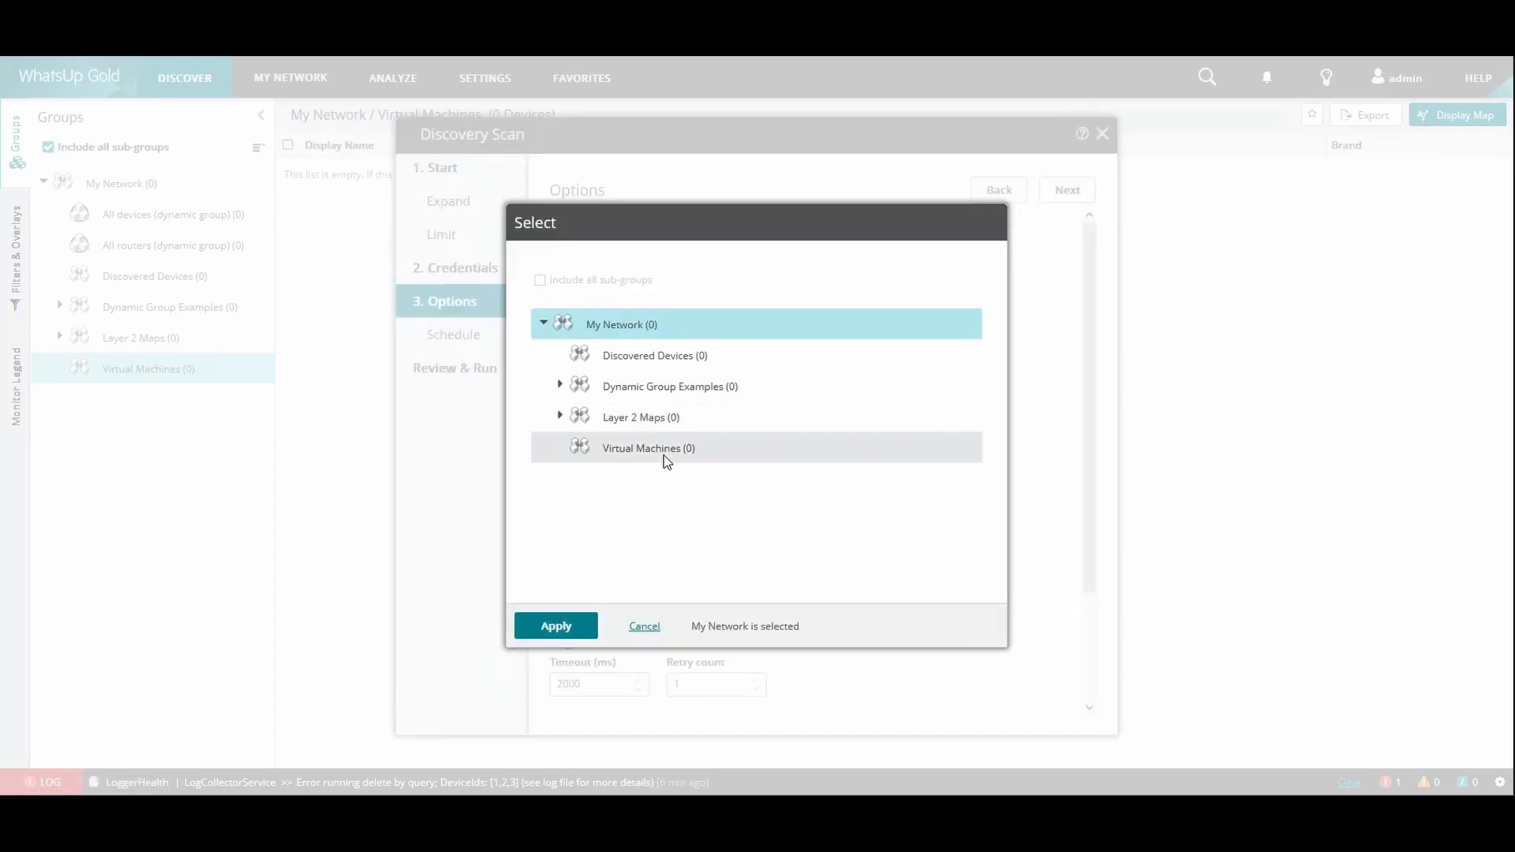
{"action": "left_click", "coordinate": [666, 456]}
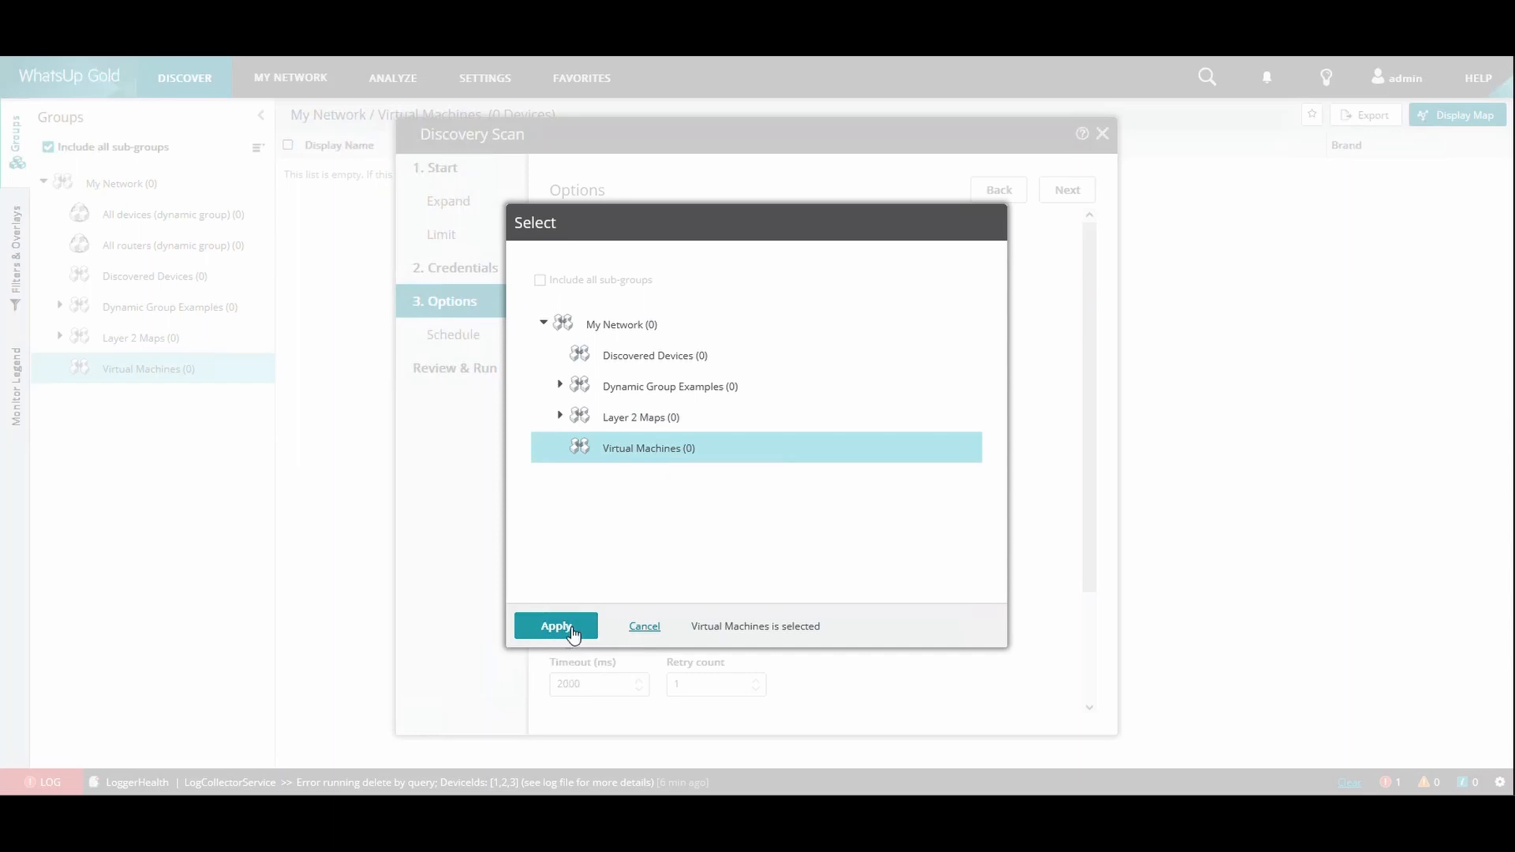
{"action": "left_click", "coordinate": [556, 625]}
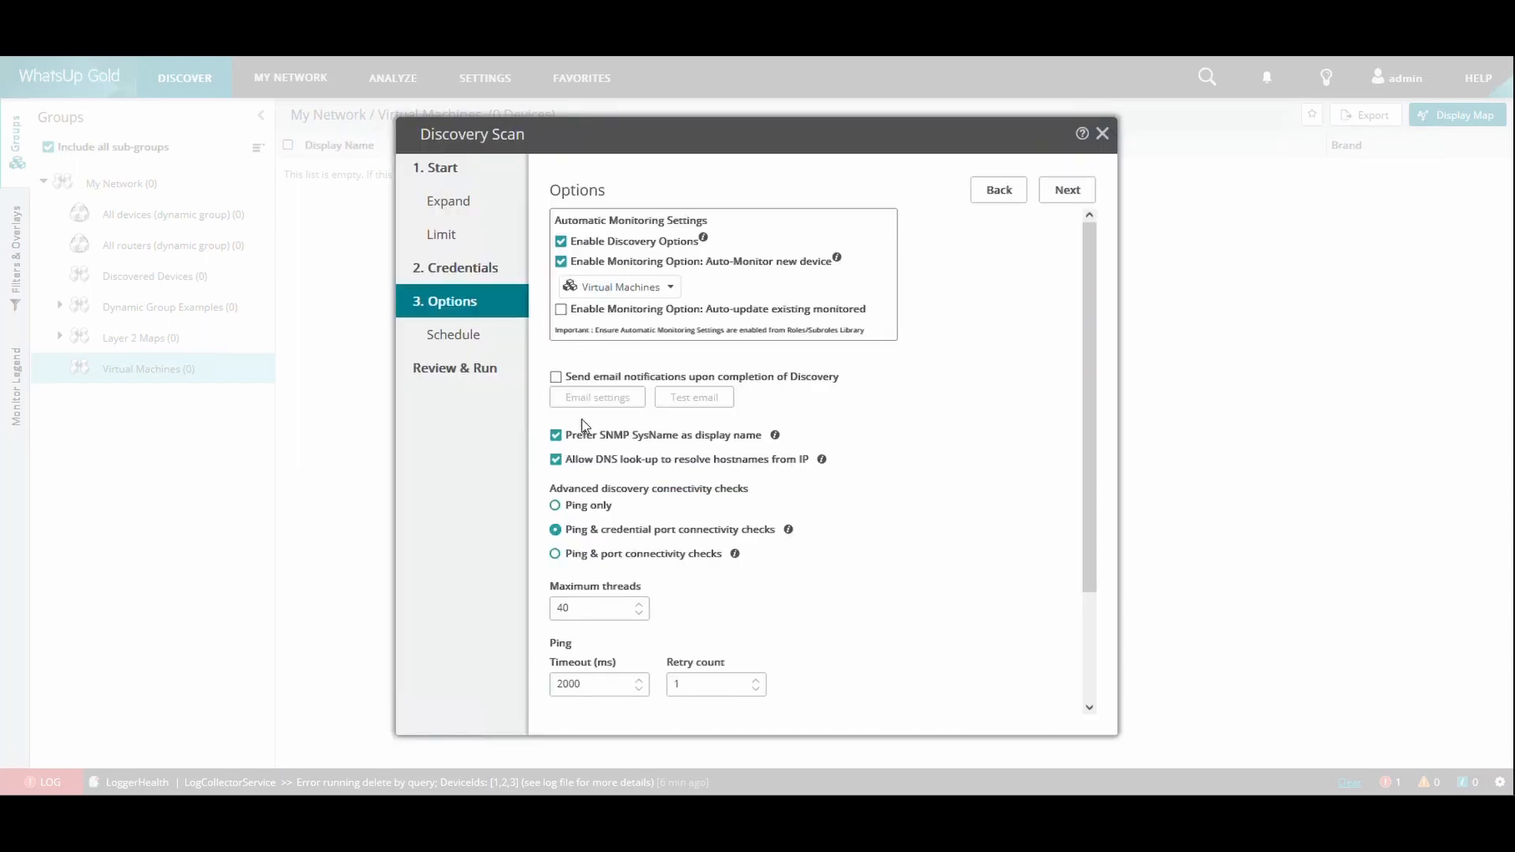
{"action": "left_click", "coordinate": [560, 309]}
Name the scan "Virtual Scan", then save it and run it immediately
{"action": "left_click", "coordinate": [473, 369]}
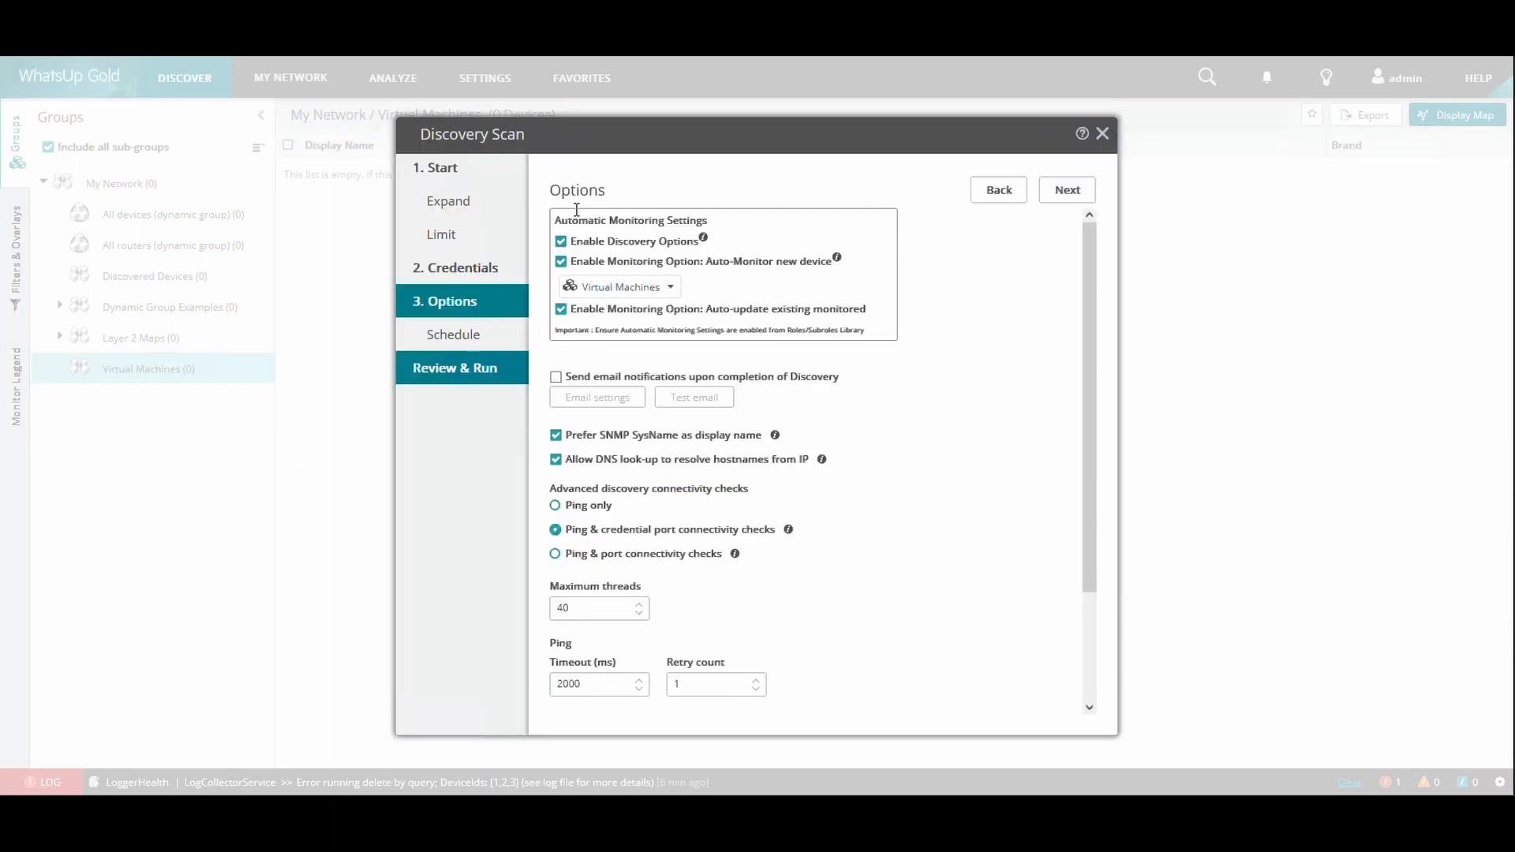
{"action": "left_click", "coordinate": [621, 245]}
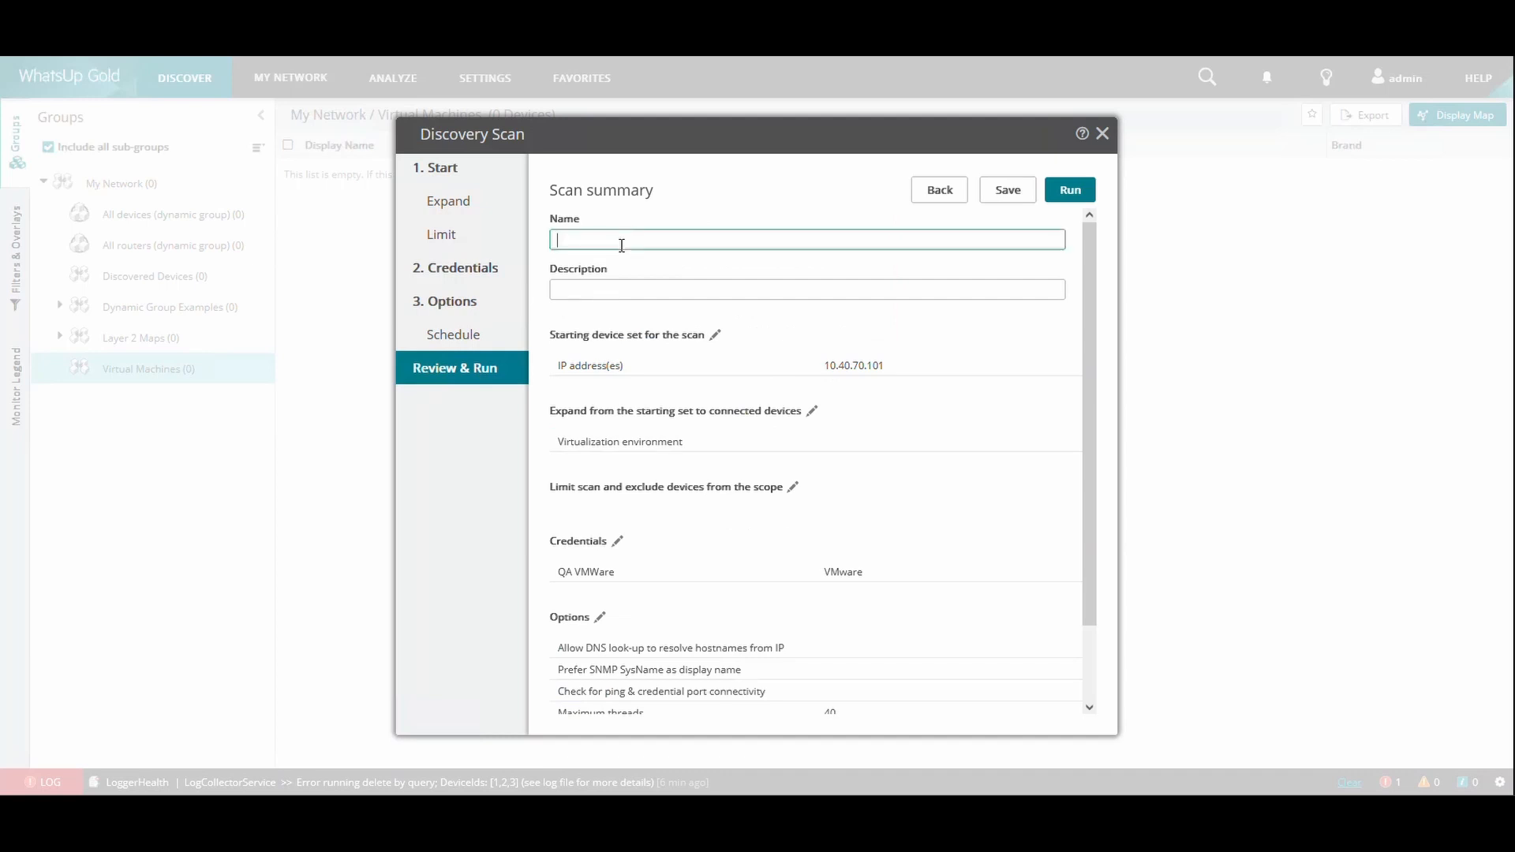
{"action": "type", "text": "Virtual Scan"}
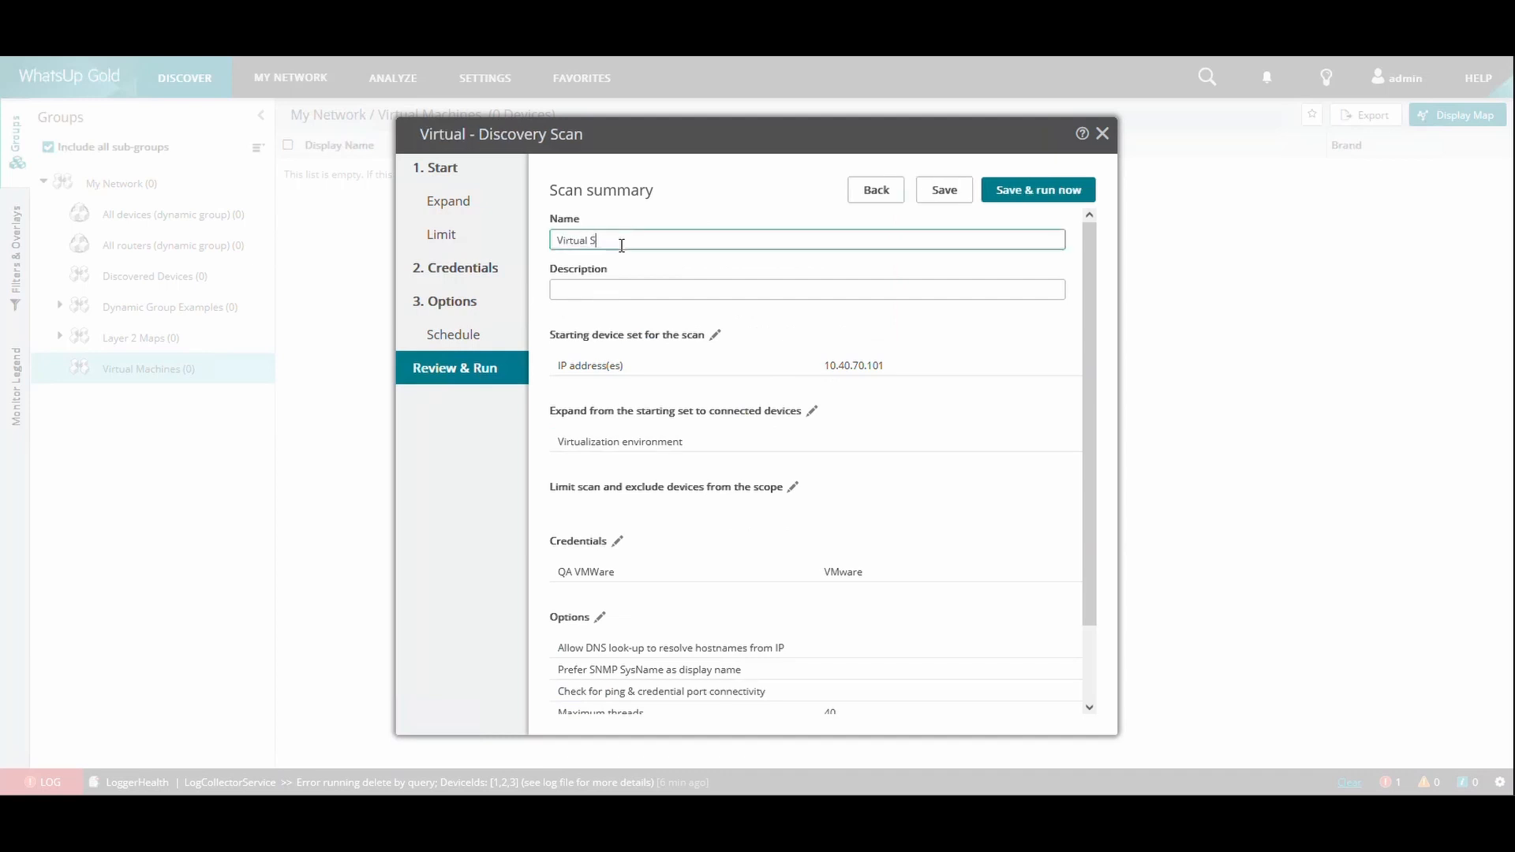
{"action": "left_click", "coordinate": [1028, 197]}
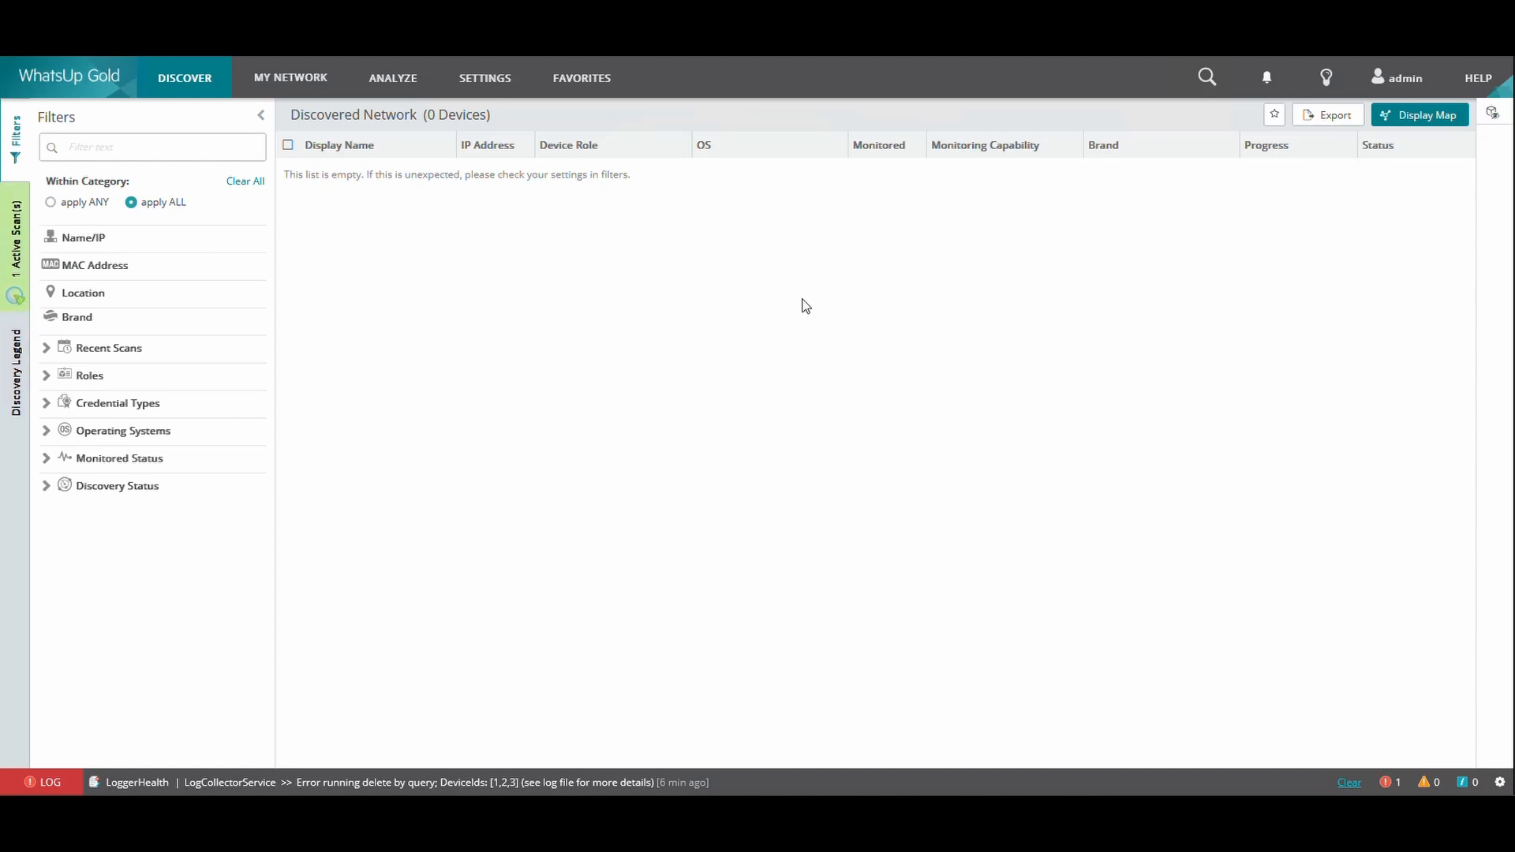
Check the active scan's progress and view the devices in the Virtual Machines group of My Network
{"action": "left_click", "coordinate": [26, 236]}
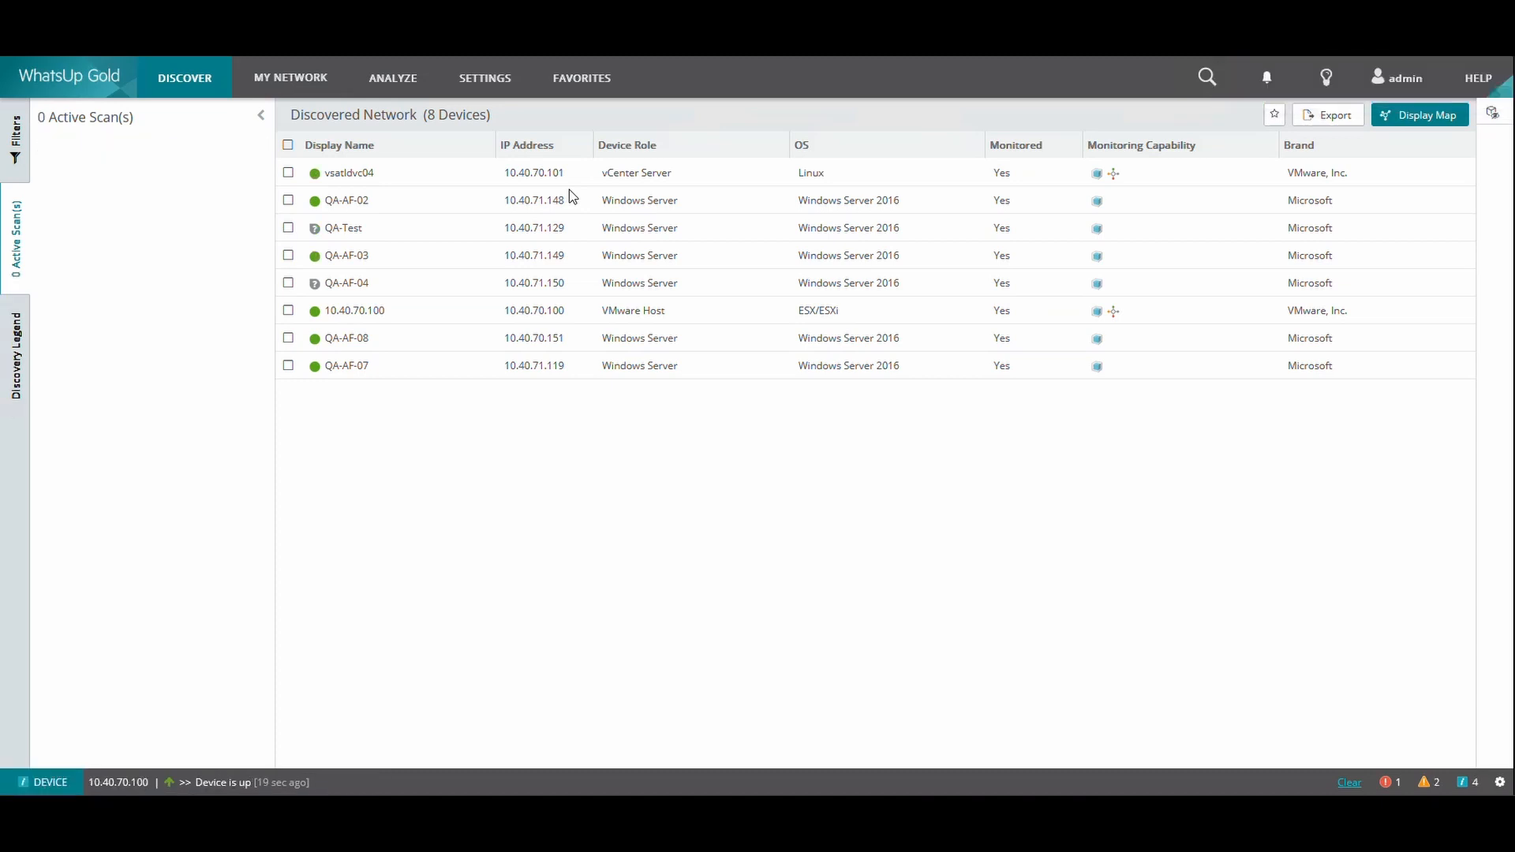
{"action": "left_click", "coordinate": [301, 93]}
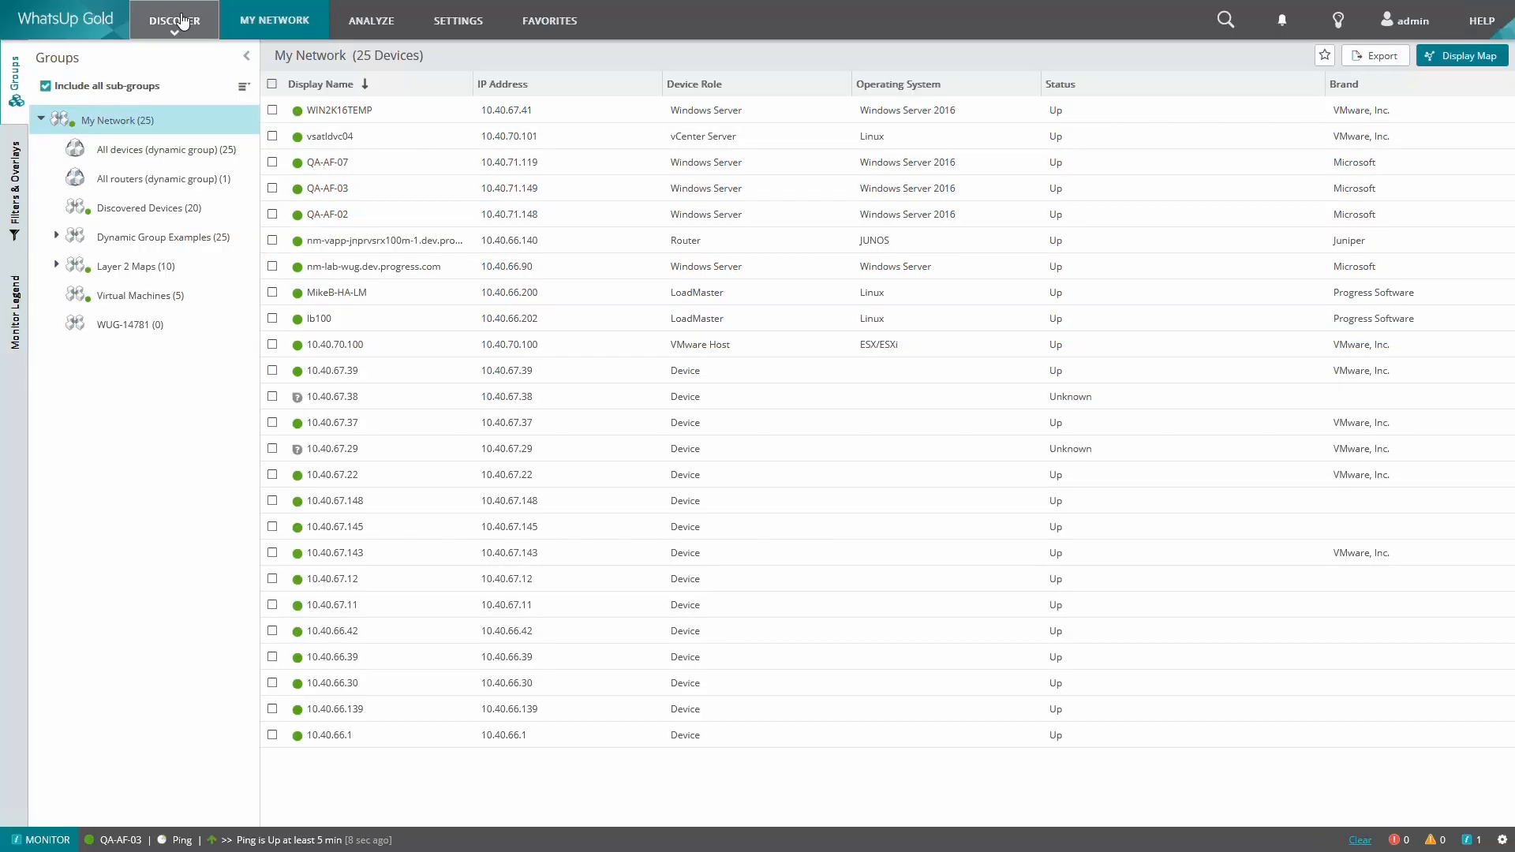
Open the scan history and view the devices found by the Discovery scan of 10/25/2023 10:33 AM
{"action": "mouse_move", "coordinate": [175, 18]}
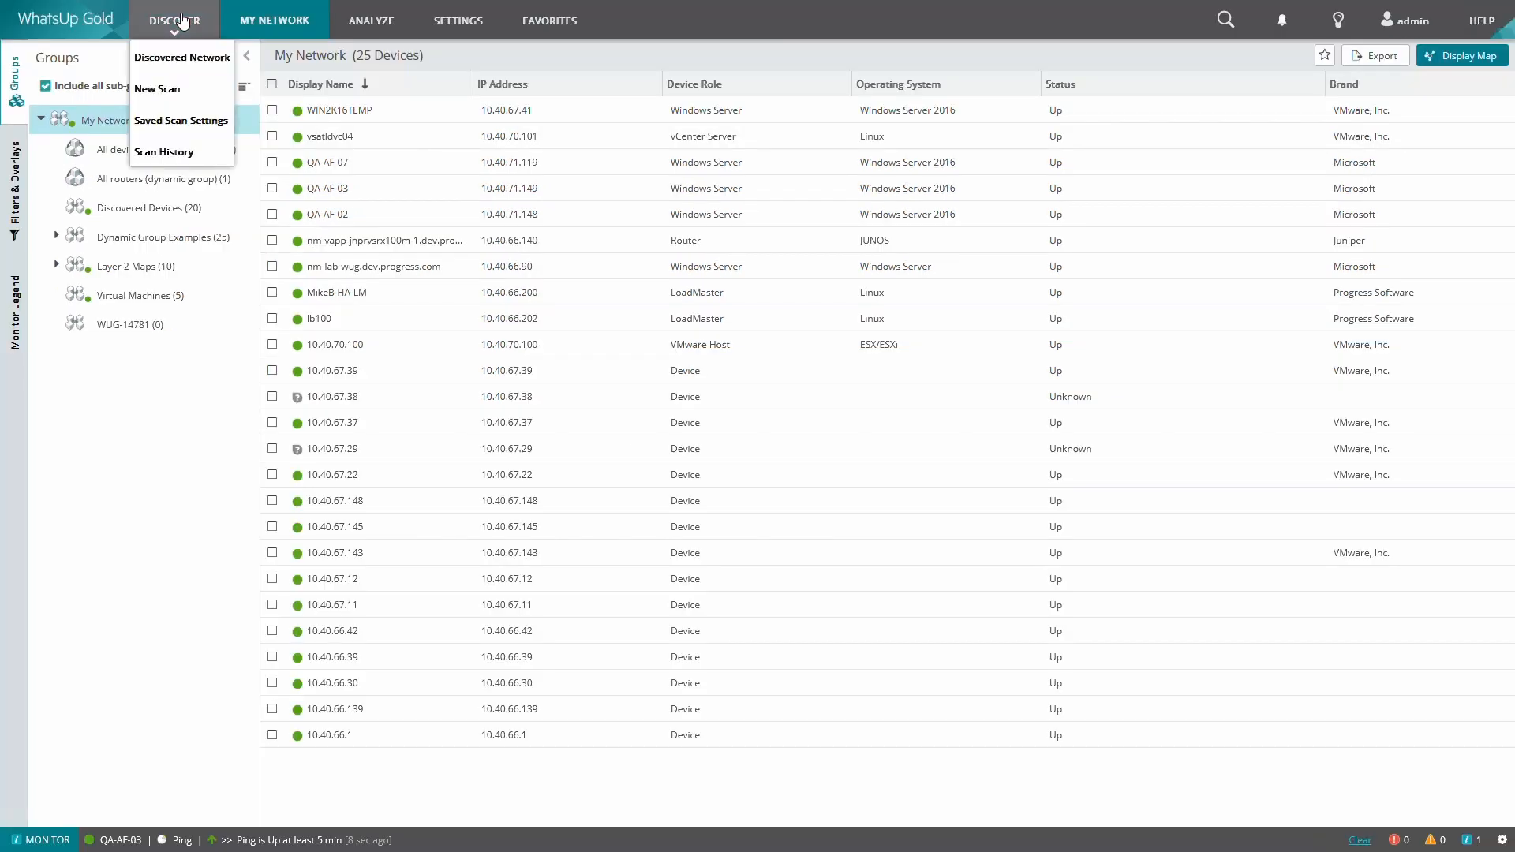
{"action": "left_click", "coordinate": [189, 150]}
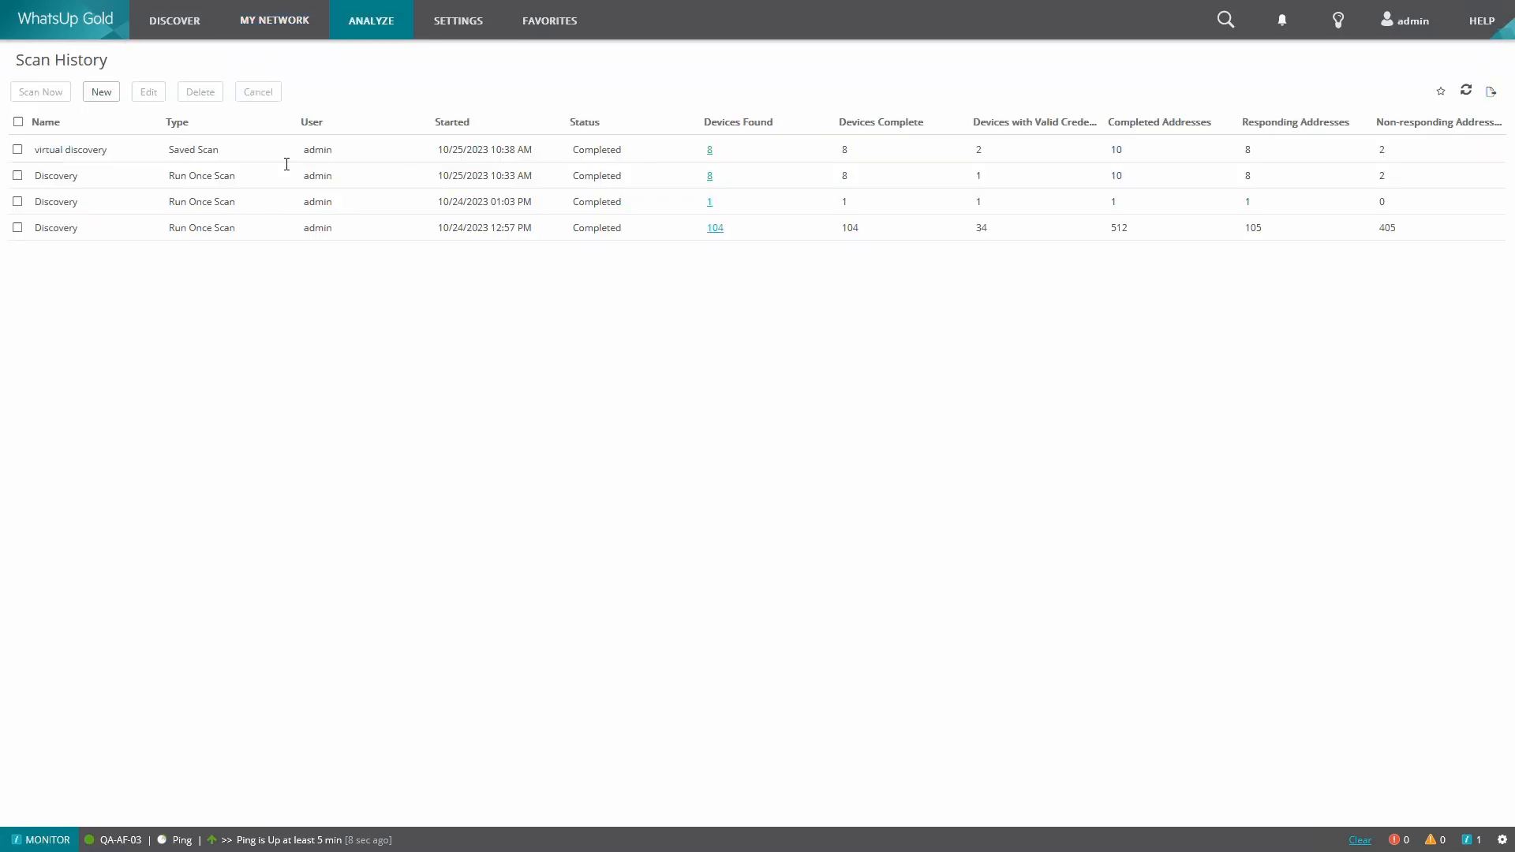
{"action": "left_click", "coordinate": [708, 178]}
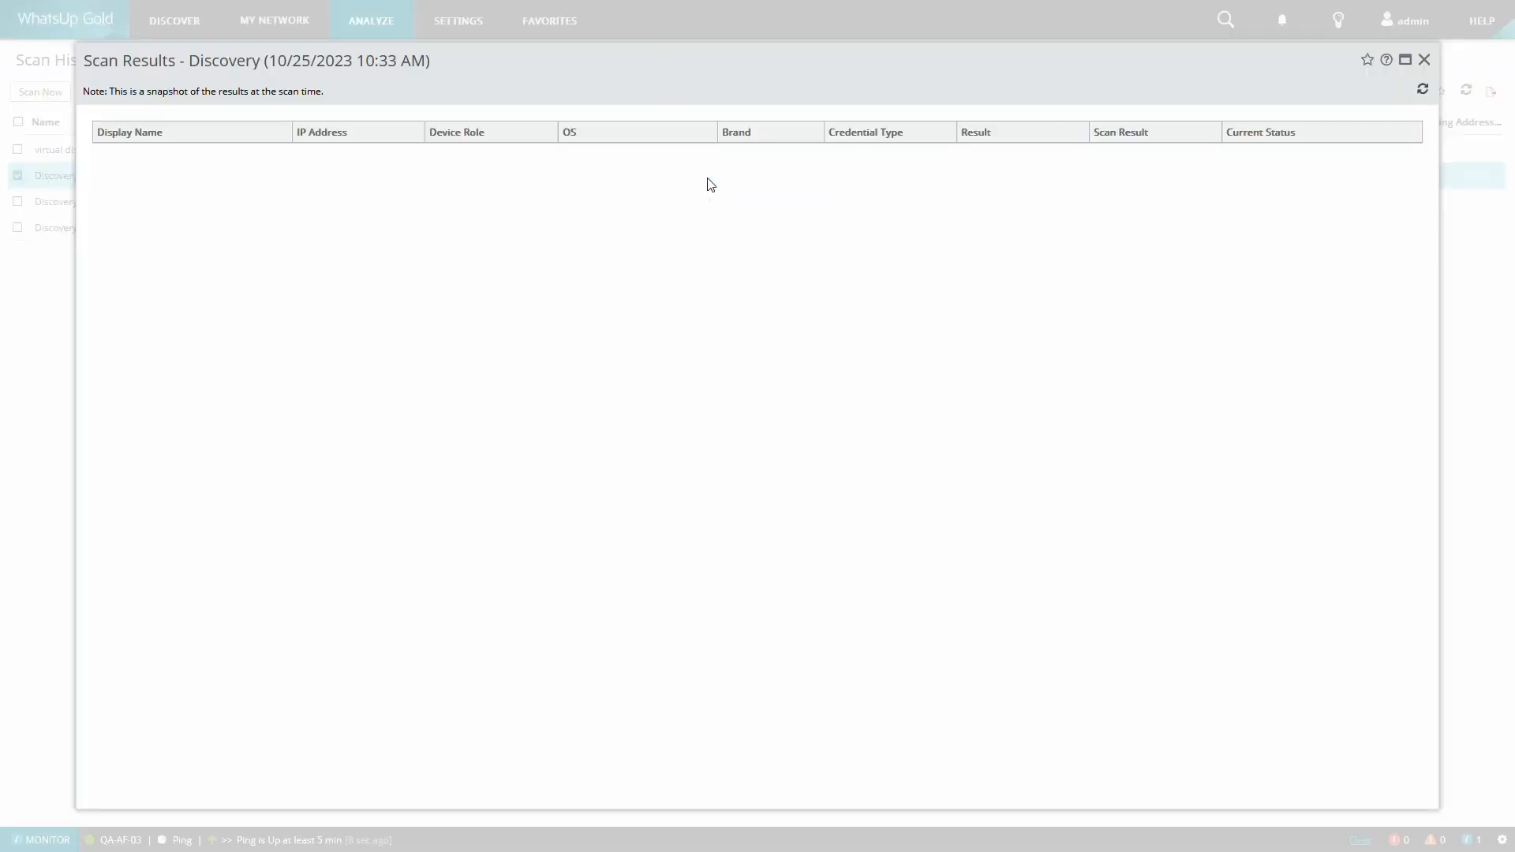